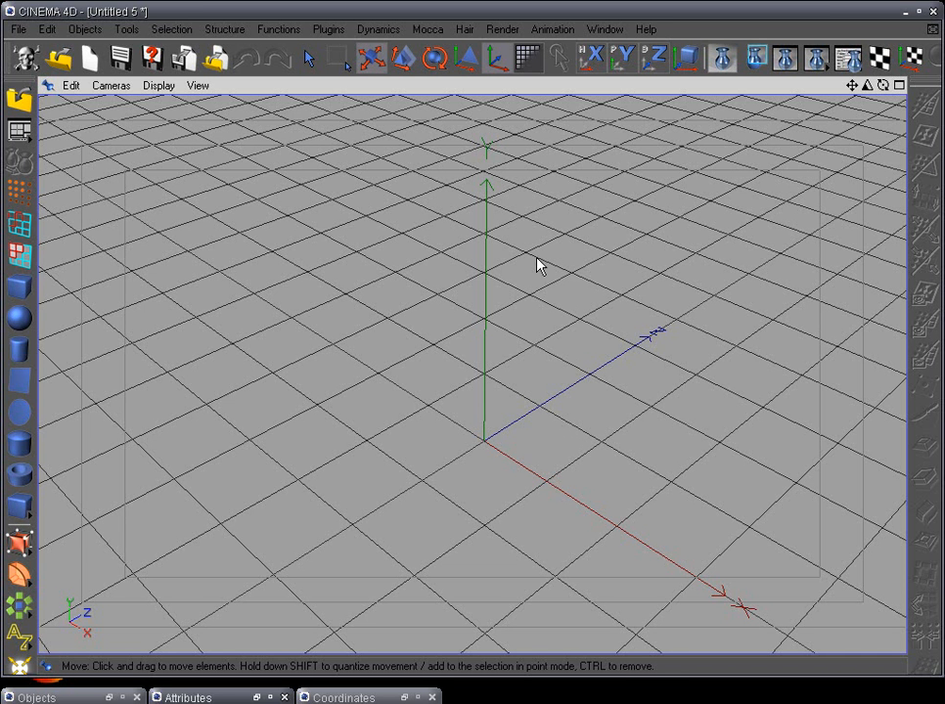
- Hide the construction grid in the perspective viewport, leaving only the world axes displayed
left_click(526, 59)
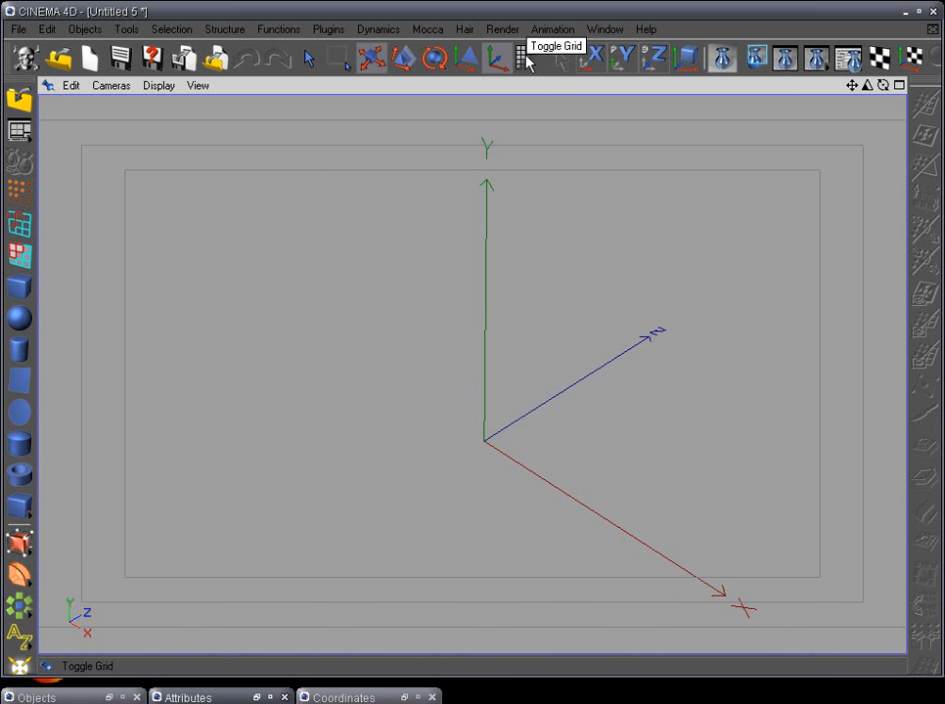
left_click(526, 58)
left_click(527, 59)
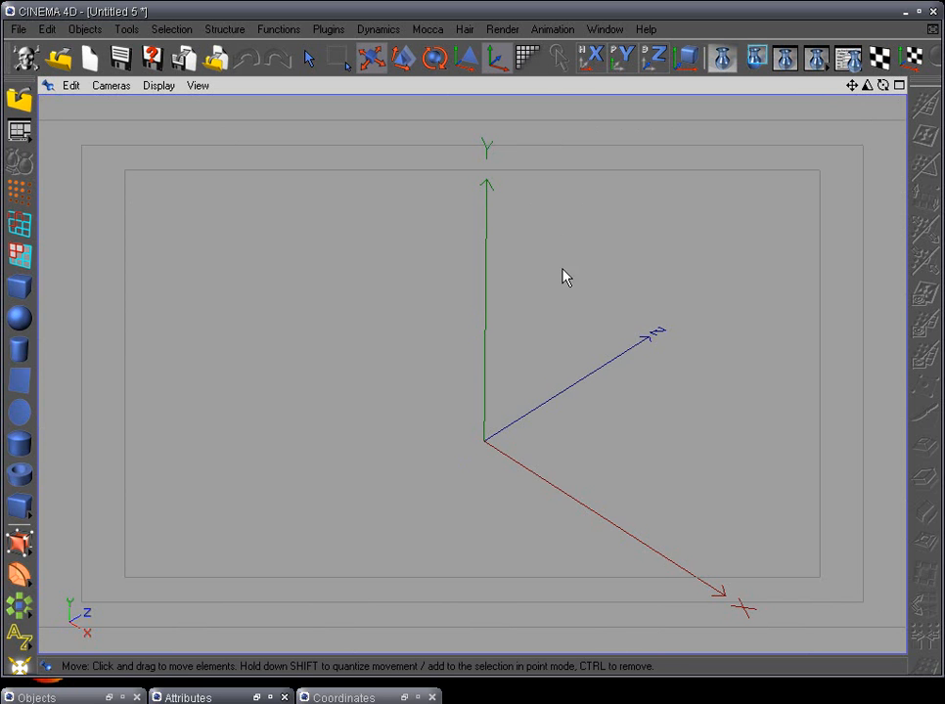
left_click_drag(563, 270, 566, 253, "alt")
middle_click_drag(563, 386, 550, 321, "alt")
scroll(550, 321, "down", 3)
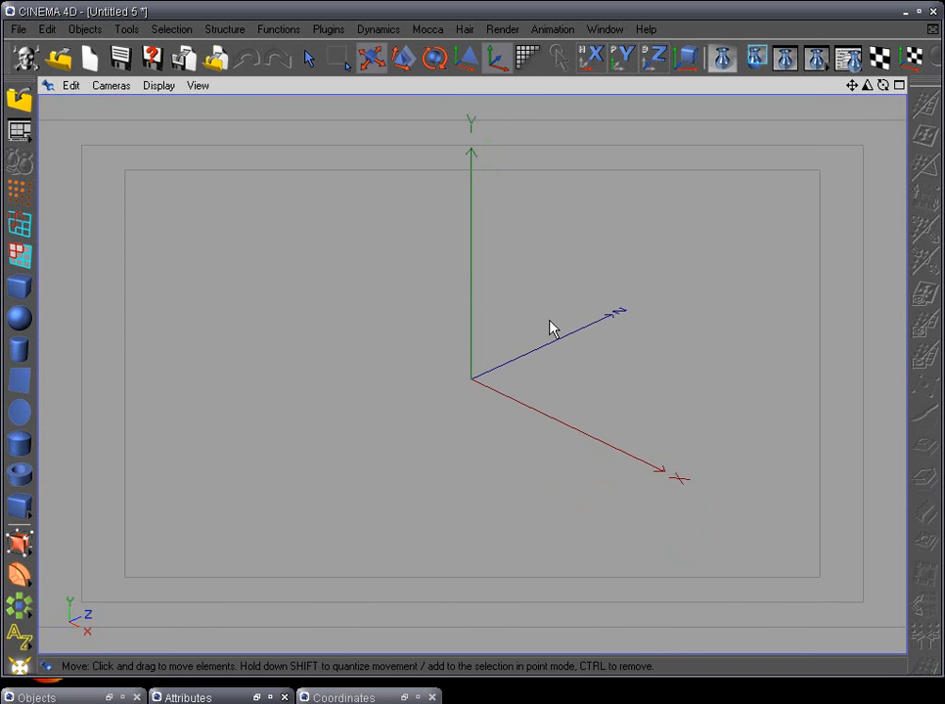
left_click_drag(535, 475, 536, 434, "alt")
middle_click_drag(535, 443, 541, 443, "alt")
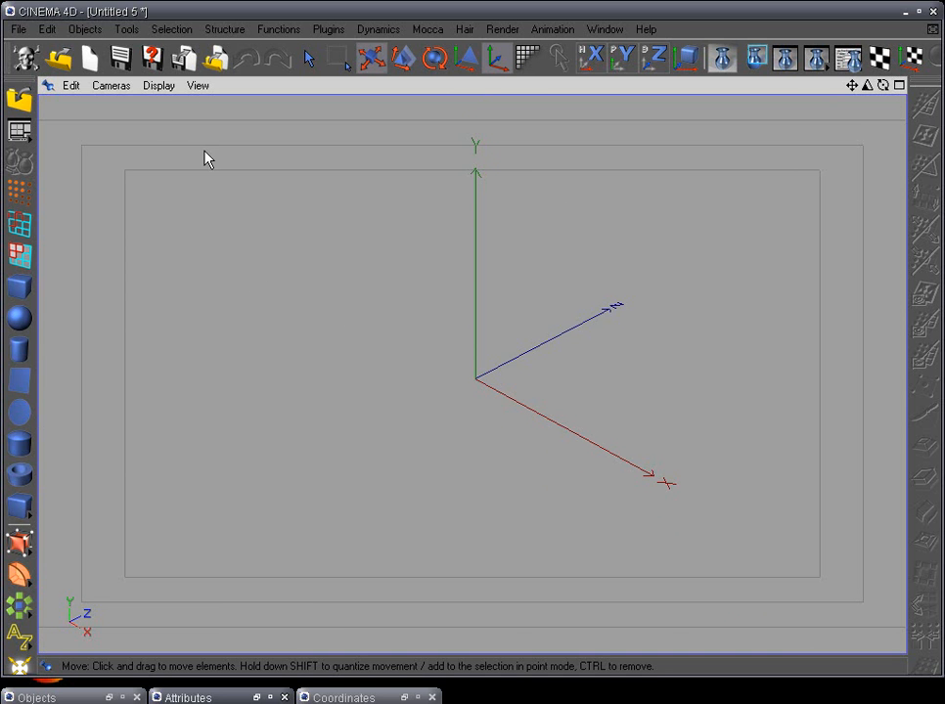
- Open the scene file START-TUT-1 from the LOWRIDER-TUT-DISK-1 folder
left_click(19, 30)
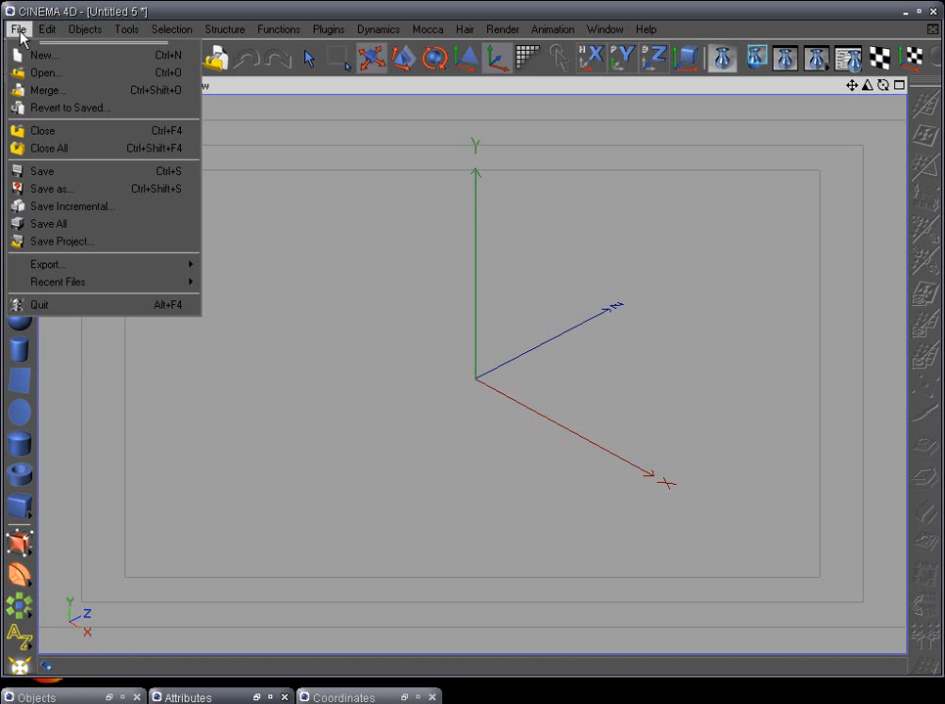
left_click(53, 73)
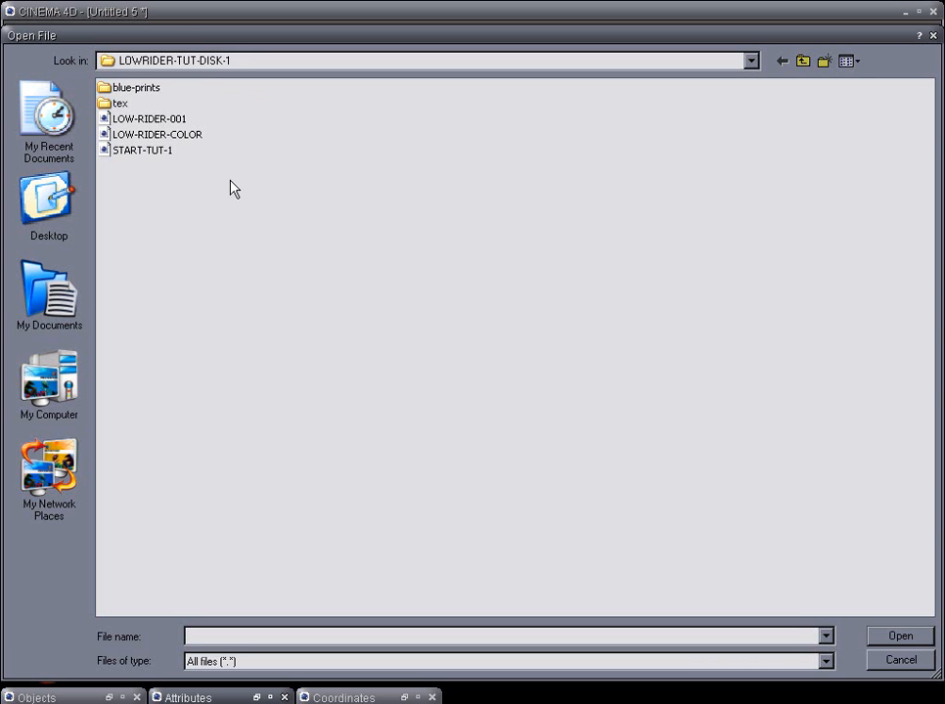
left_click(121, 156)
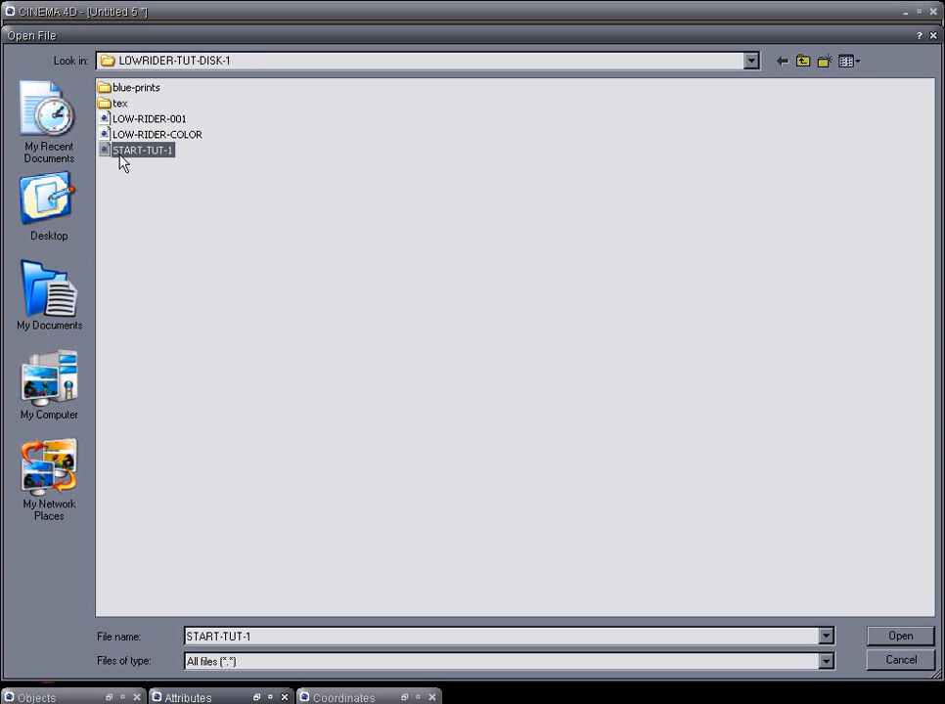
left_click(893, 638)
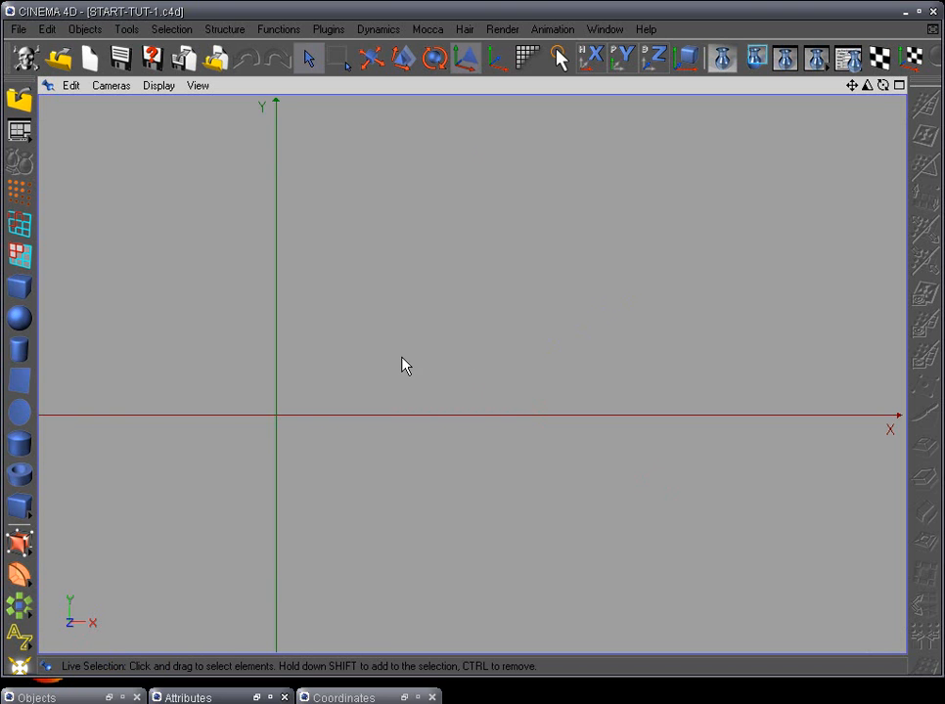
- Open the viewport configuration and display the background image settings for the Front view
left_click(71, 88)
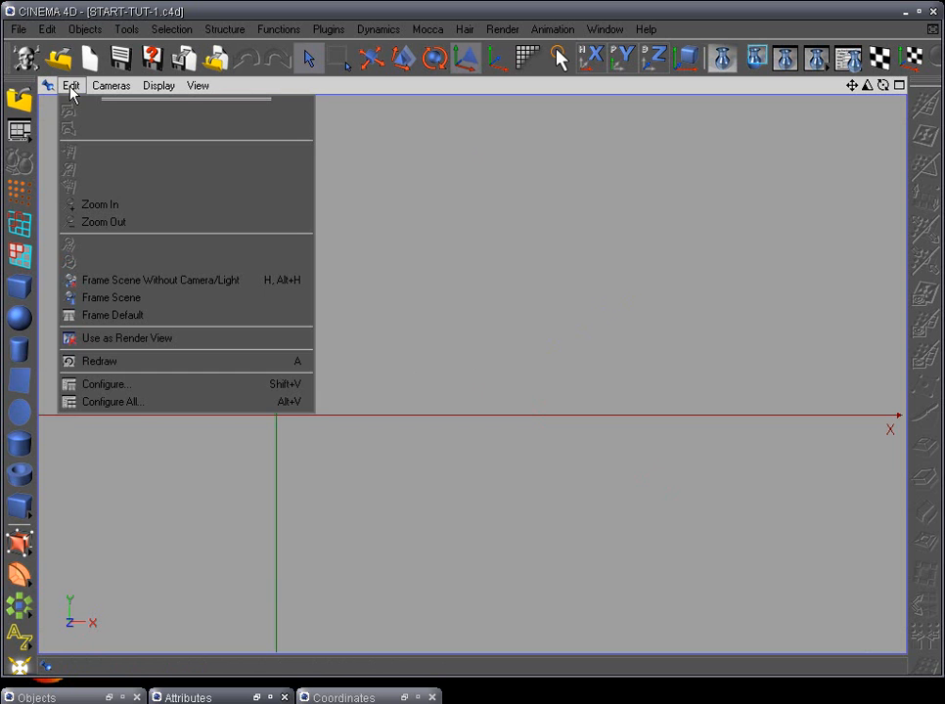
left_click(133, 405)
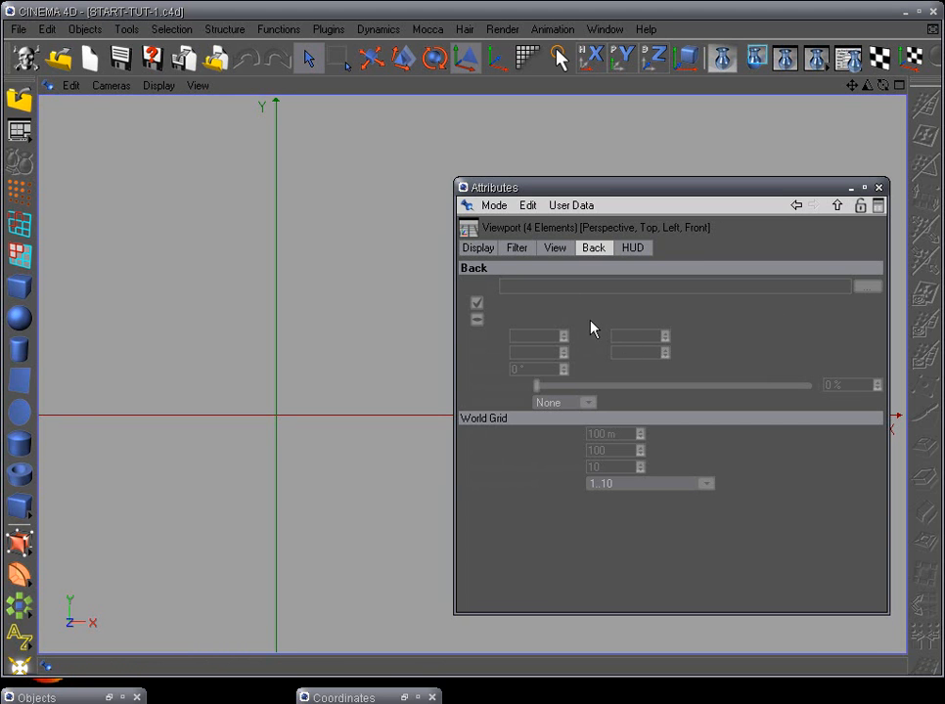
left_click(308, 260)
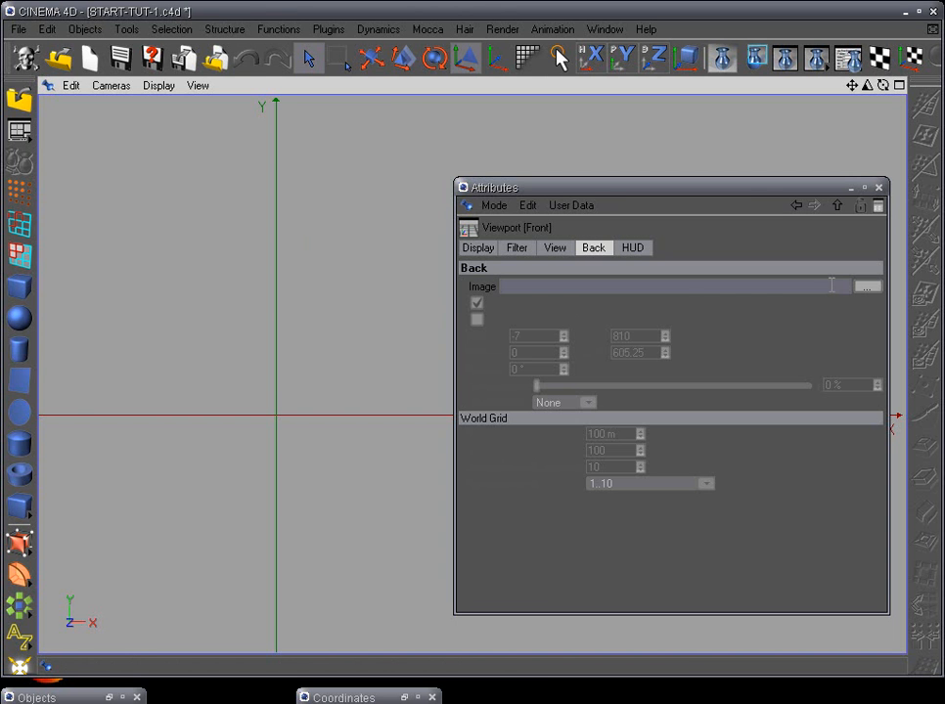
- Load FRONT-LOWER-RIDER-NO-HYPER-WIRE from the blue-prints folder as the Front view's background image, browsing the files as thumbnails
left_click(864, 288)
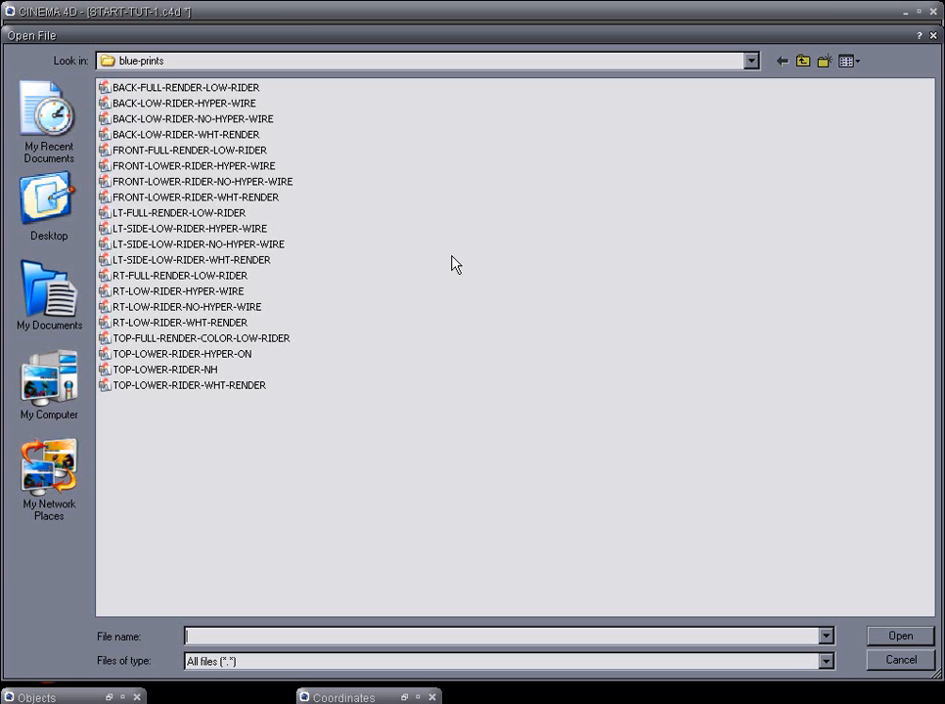
right_click(450, 200)
mouse_move(513, 214)
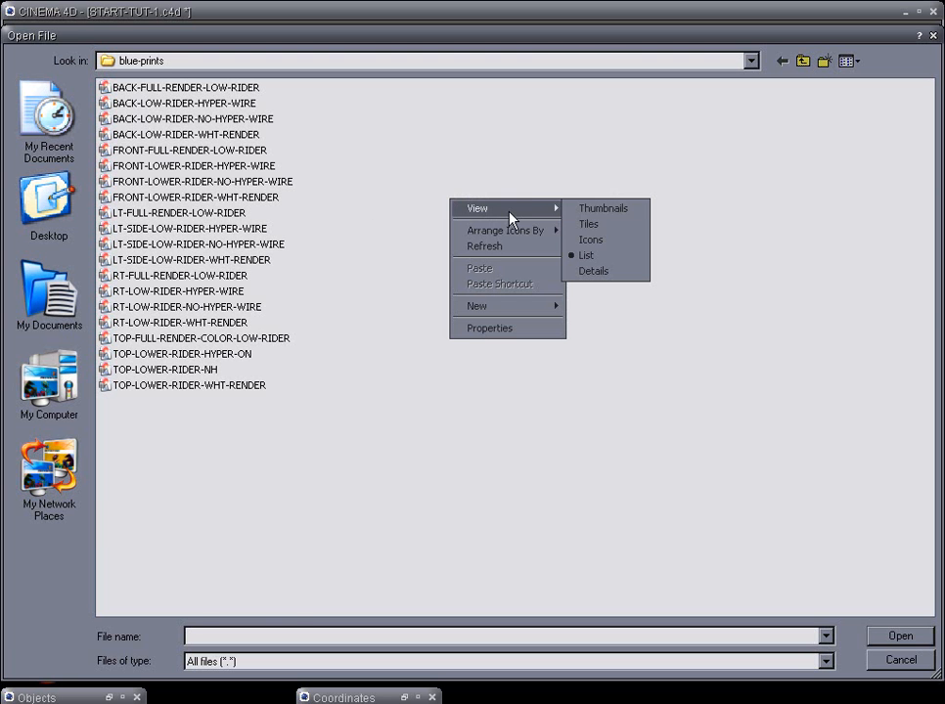
left_click(577, 208)
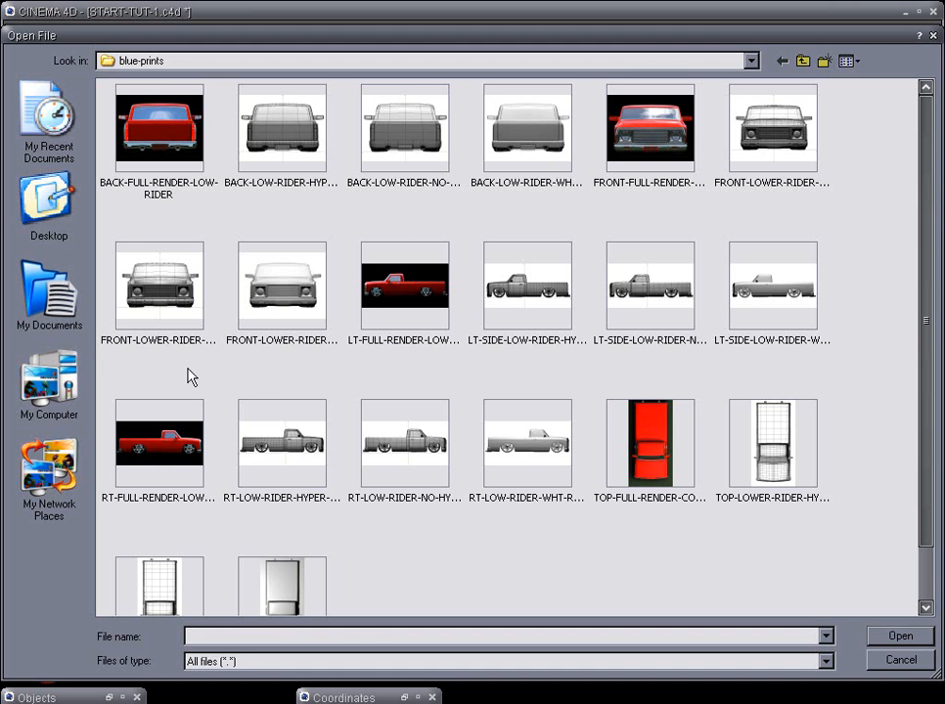
left_click(153, 293)
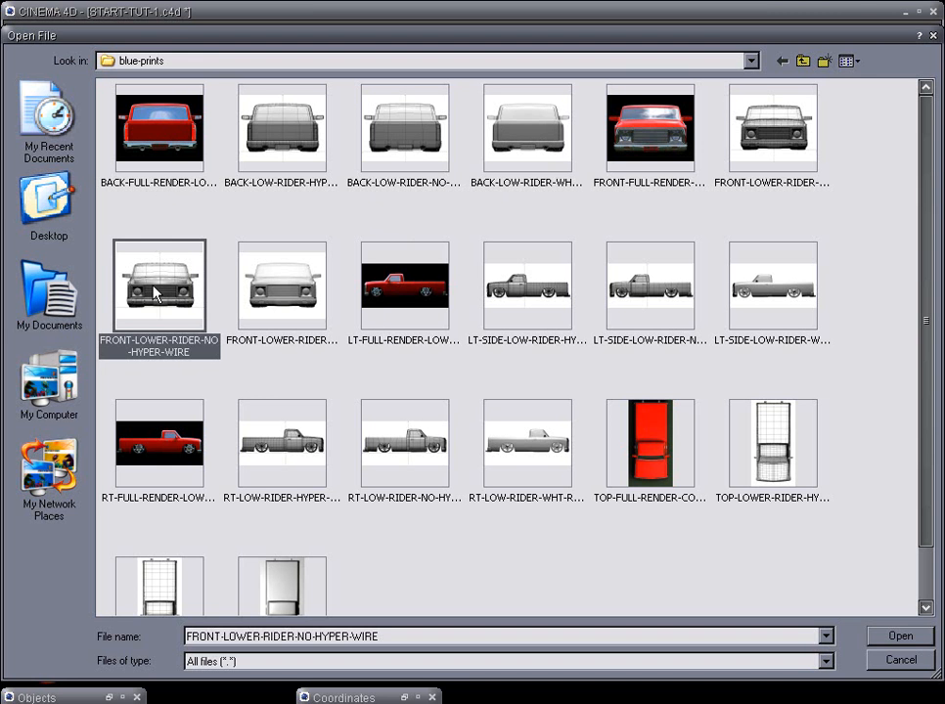
left_click(883, 644)
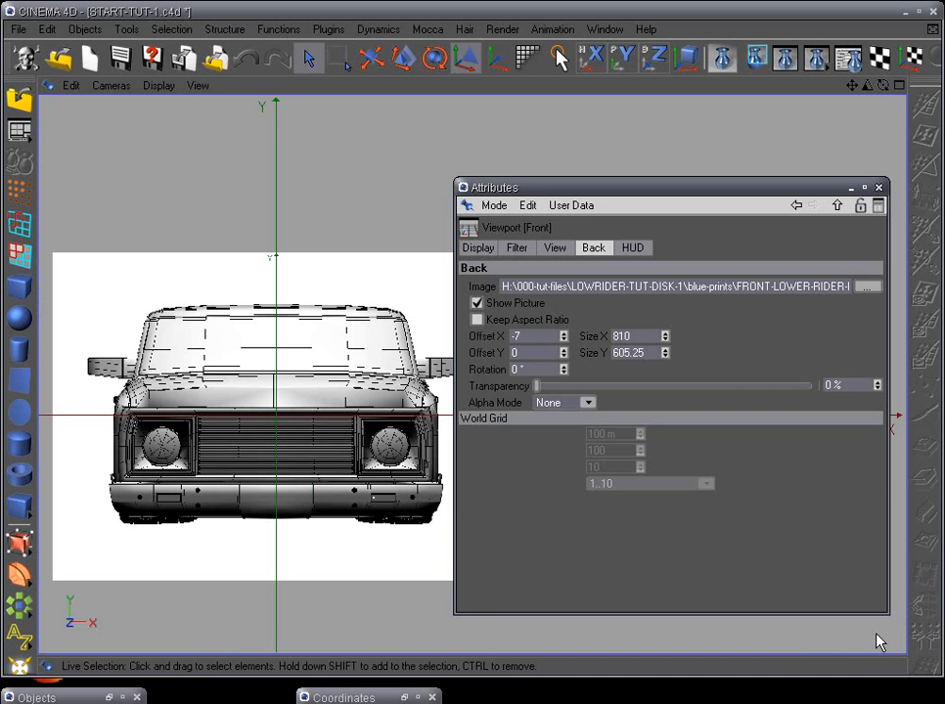
- Examine how the truck's centre line in the front blueprint lines up with the world Y axis
middle_click_drag(343, 455, 345, 404, "alt")
scroll(335, 417, "up", 6)
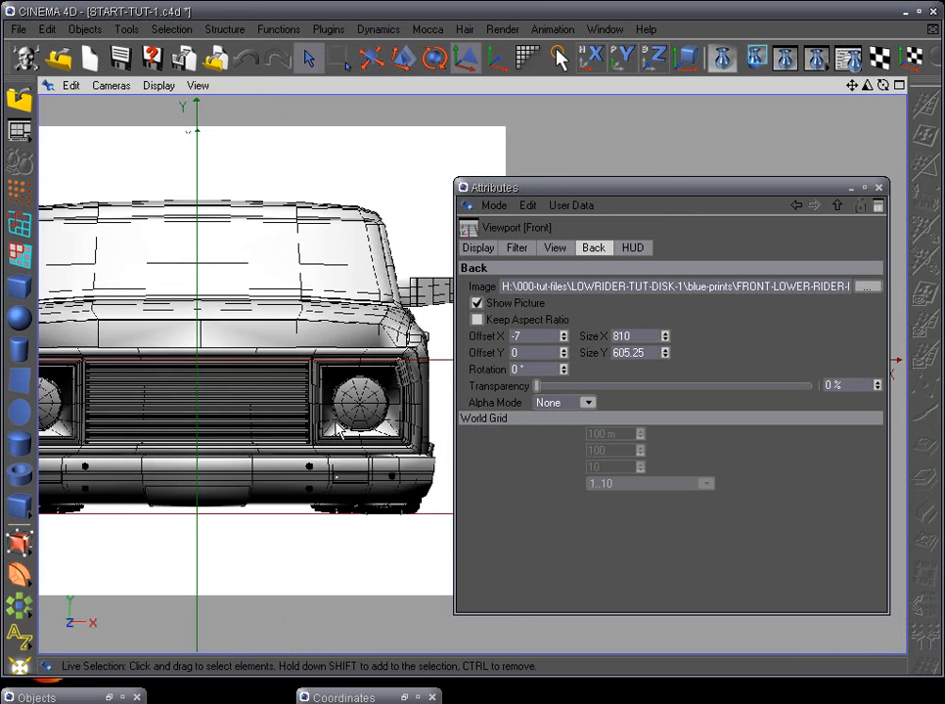
middle_click_drag(197, 470, 356, 502, "alt")
scroll(356, 502, "up", 1)
scroll(356, 502, "up", 2)
middle_click_drag(280, 401, 365, 492, "alt")
scroll(362, 487, "up", 3)
middle_click_drag(302, 433, 376, 383, "alt")
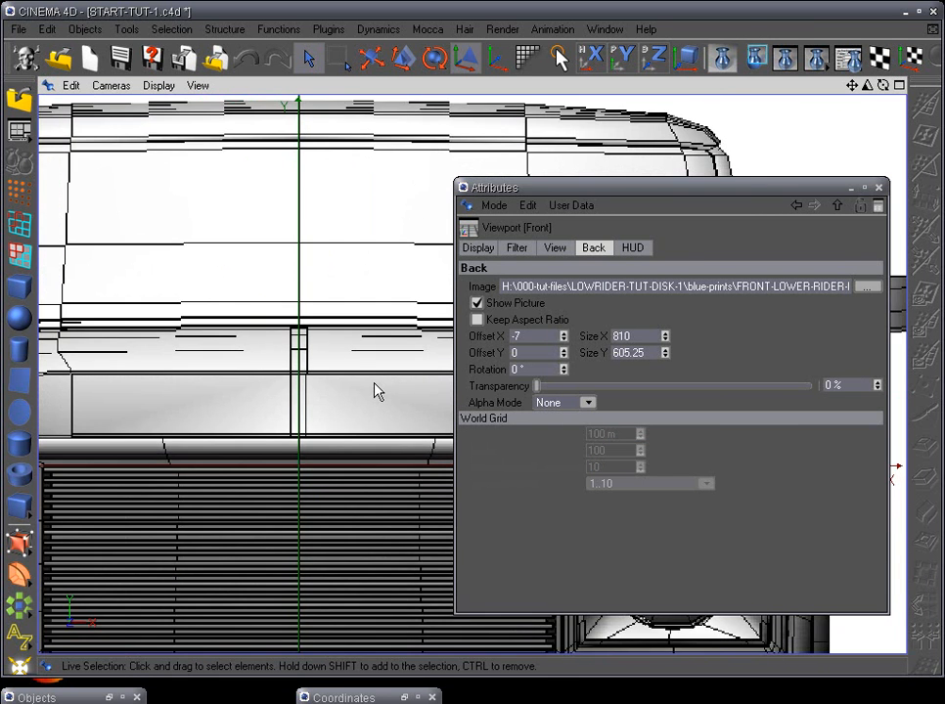
scroll(383, 393, "down", 1)
scroll(386, 403, "down", 5)
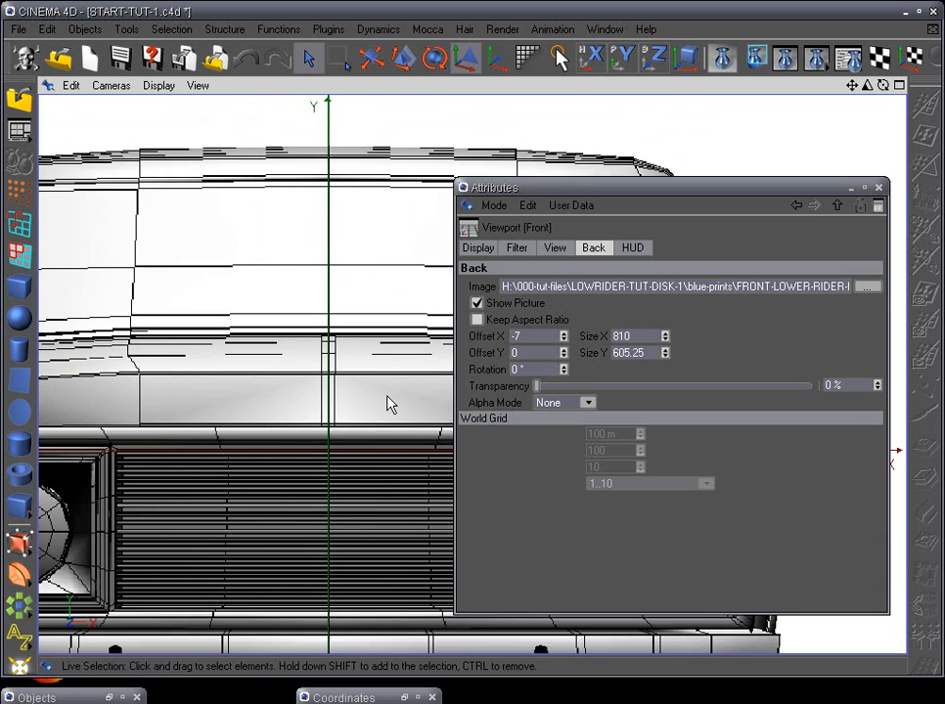
scroll(392, 420, "up", 4)
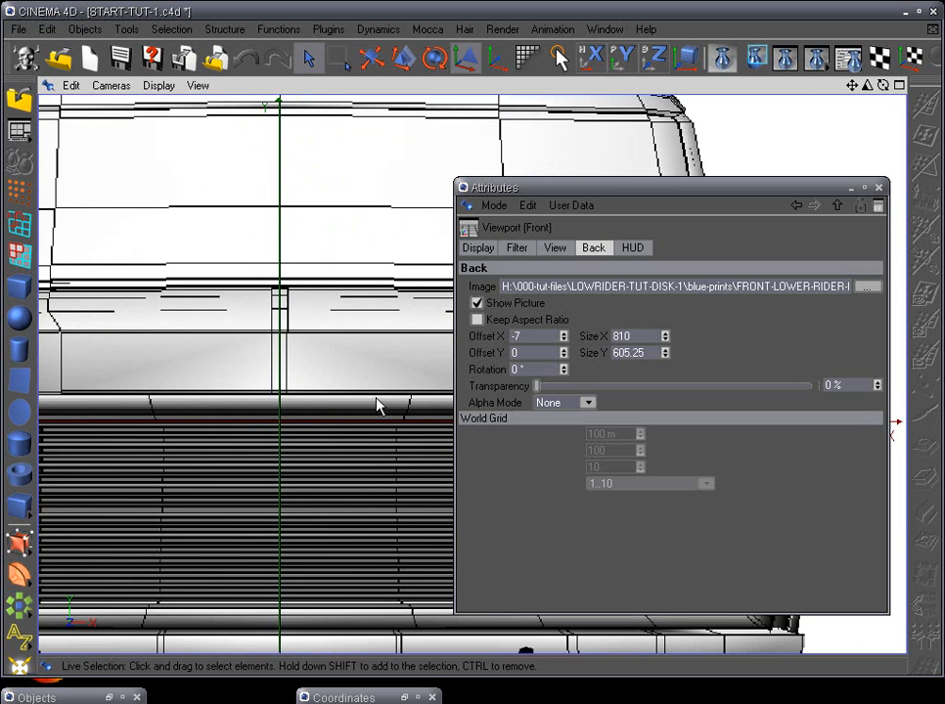
- Shift the front background image sideways to an X offset of -44 and compare its centre line with the Y axis
left_click_drag(565, 338, 565, 369)
scroll(398, 456, "down", 4)
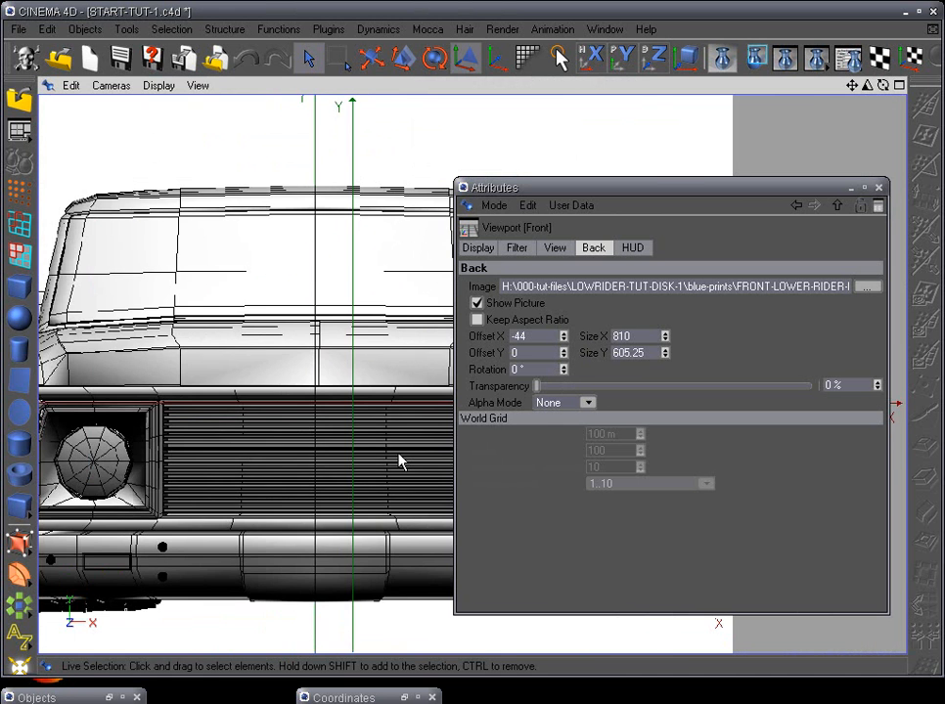
middle_click_drag(398, 455, 273, 443, "alt")
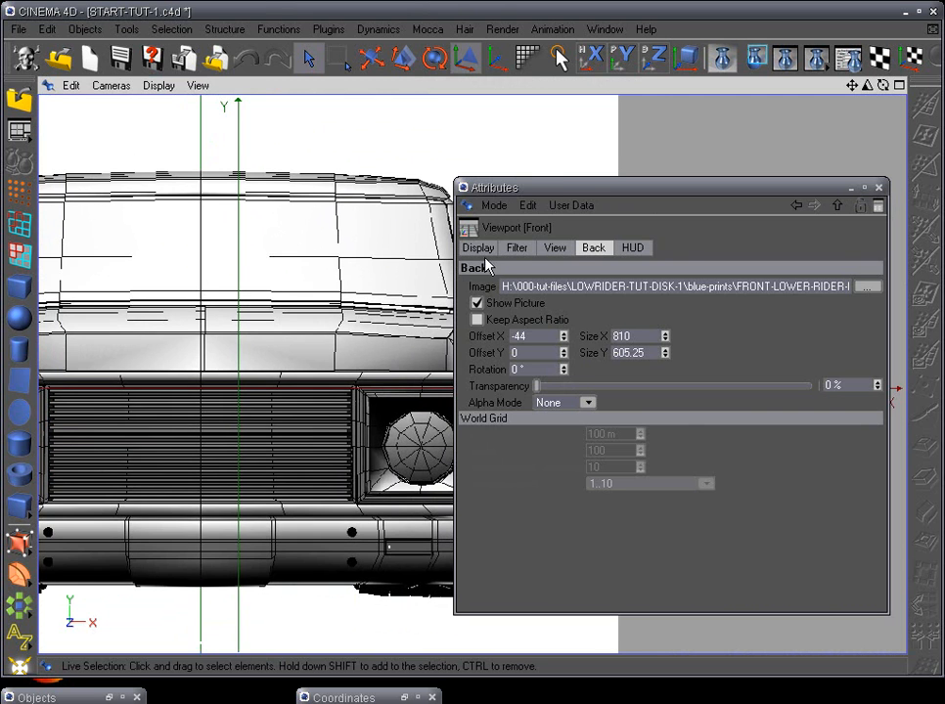
left_click_drag(555, 188, 631, 198)
scroll(425, 438, "up", 3)
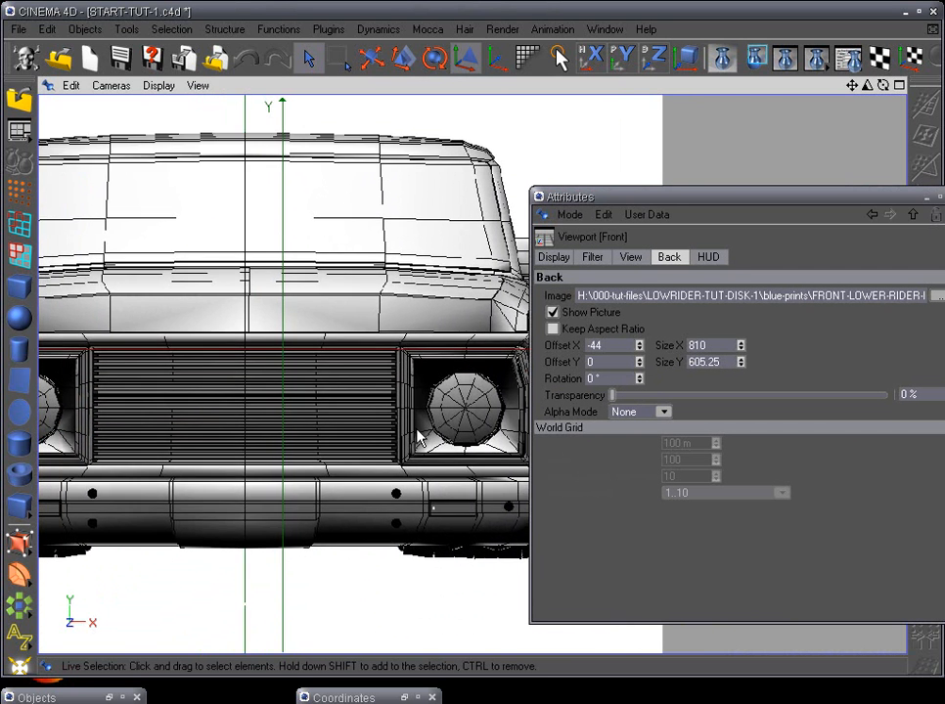
middle_click_drag(426, 437, 416, 449, "alt")
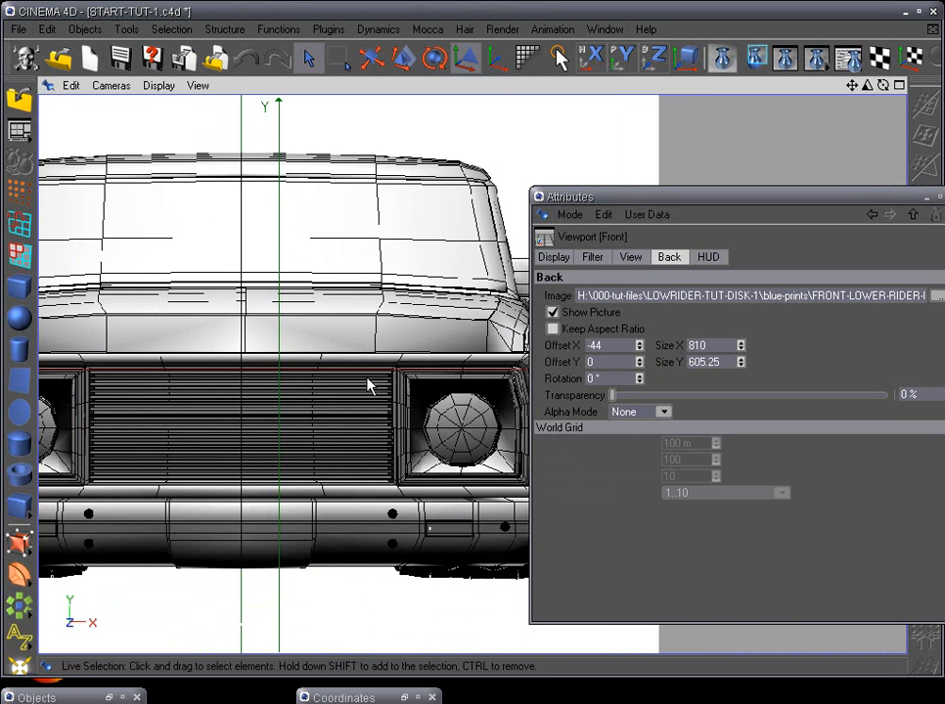
middle_click_drag(369, 359, 331, 374, "alt")
scroll(331, 375, "down", 4)
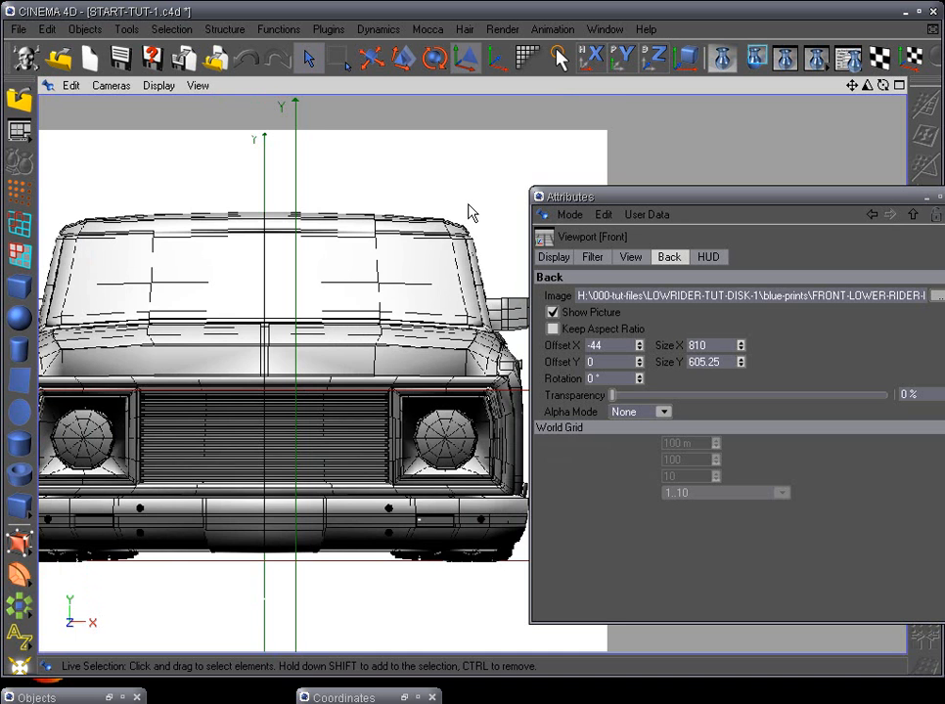
scroll(337, 409, "up", 2)
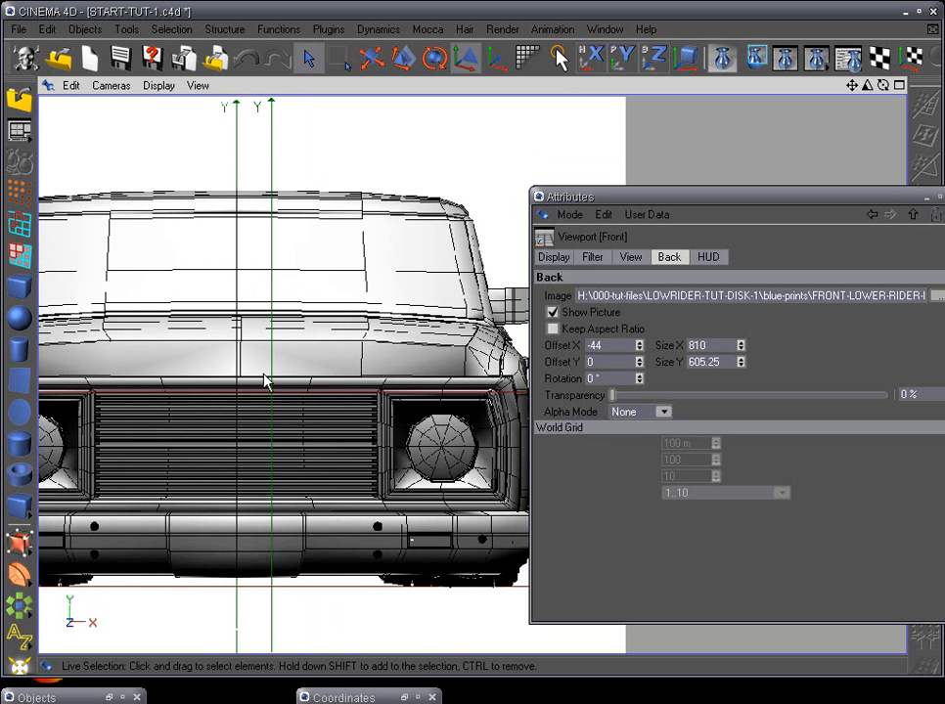
scroll(323, 378, "down", 2)
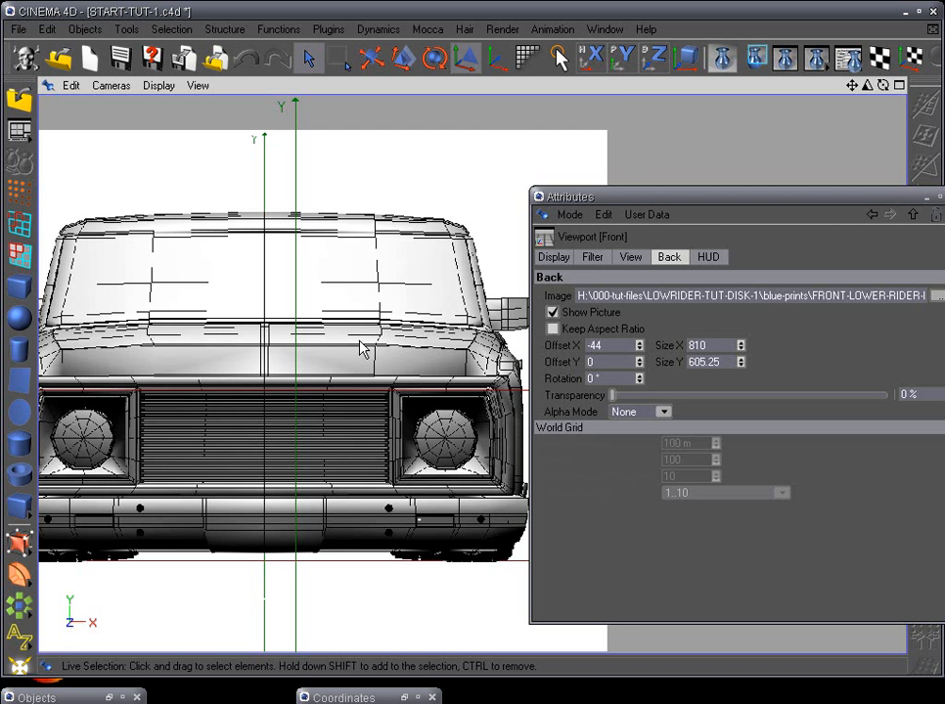
scroll(362, 349, "up", 3)
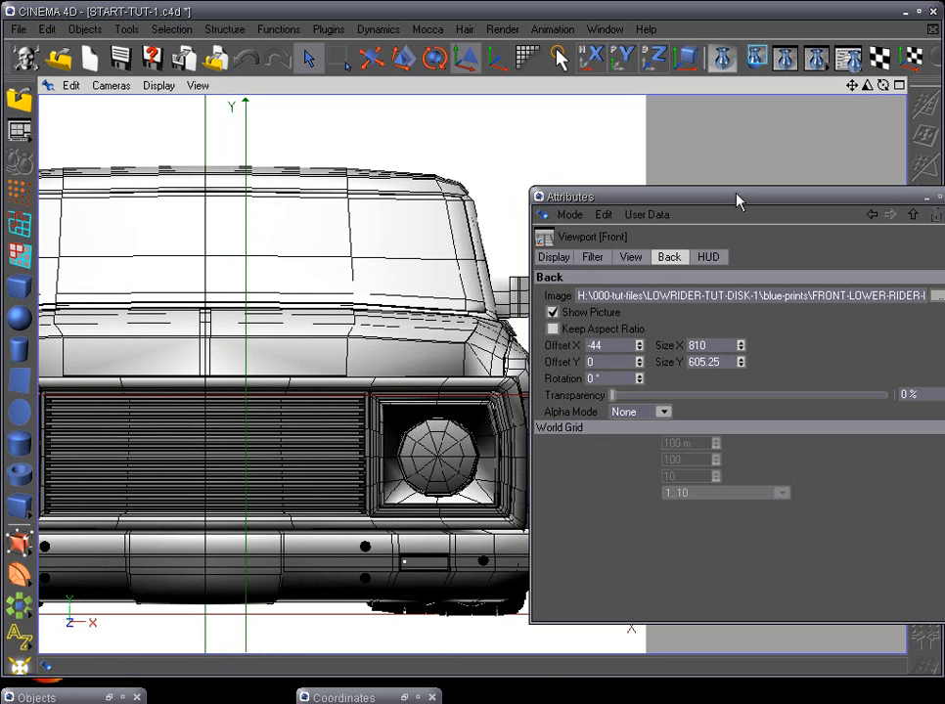
- Set the front background image's X offset back to -7
left_click_drag(736, 199, 688, 198)
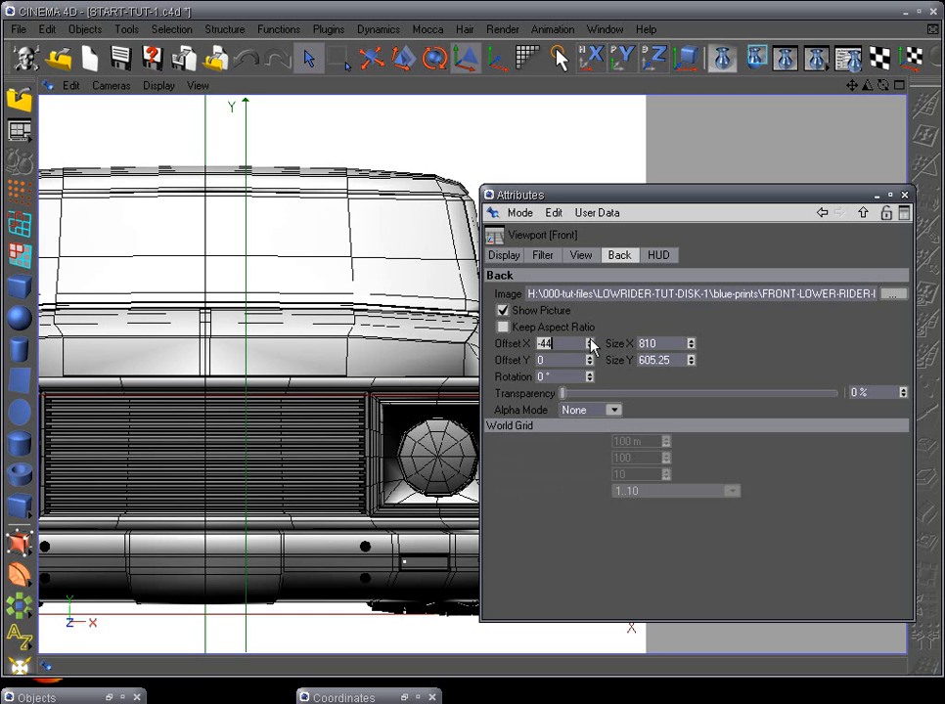
left_click_drag(591, 348, 595, 319)
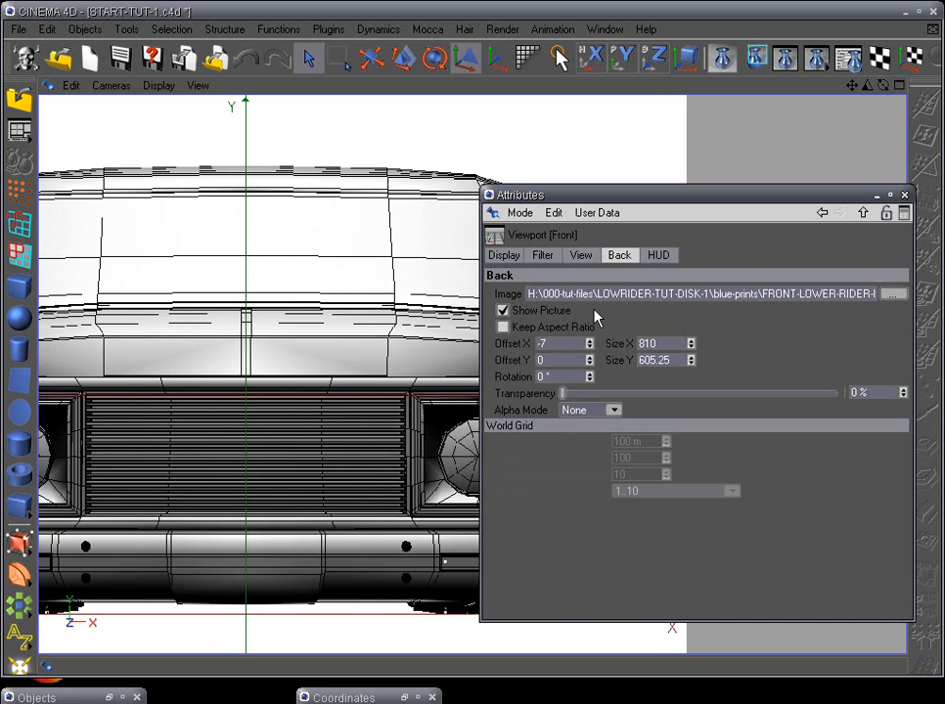
- Check the recentred front blueprint against the world axes from the hood seam down to the tires
scroll(350, 434, "up", 3)
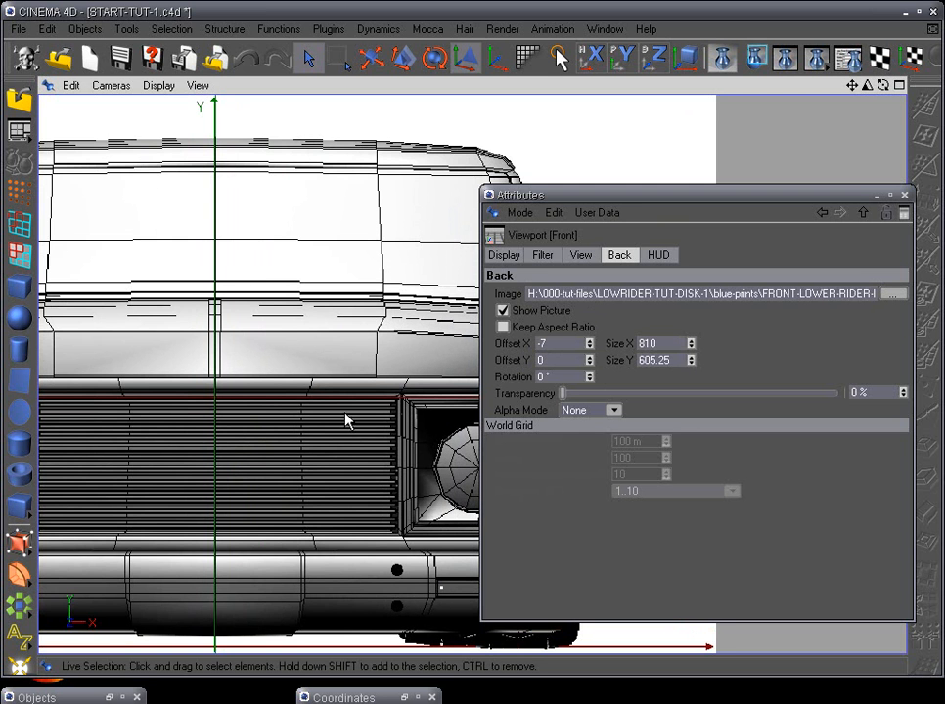
scroll(352, 477, "down", 3)
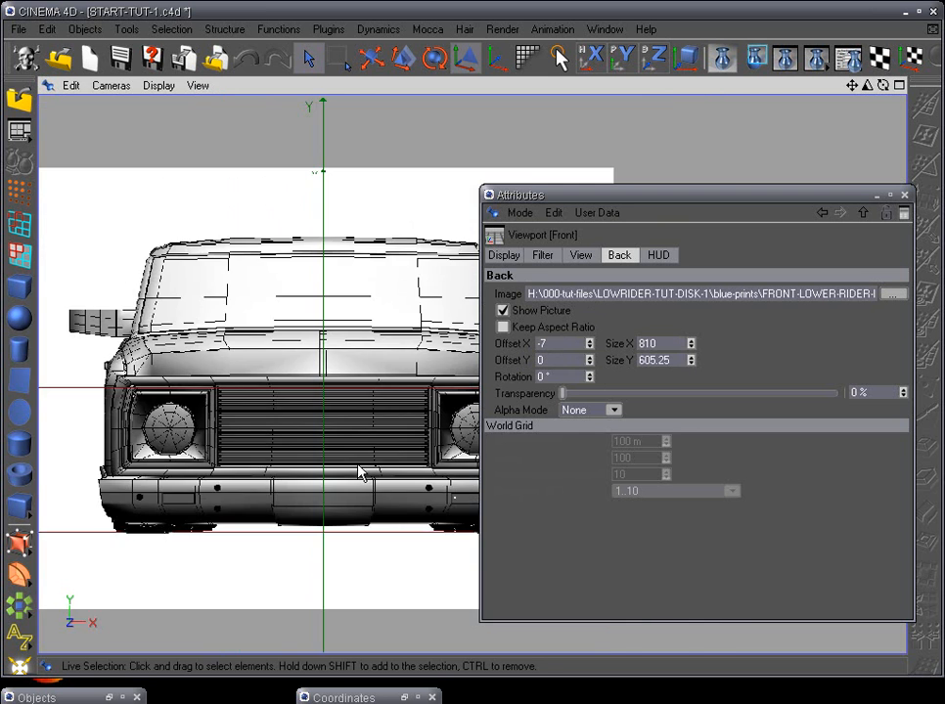
scroll(389, 456, "up", 3)
scroll(367, 428, "down", 5)
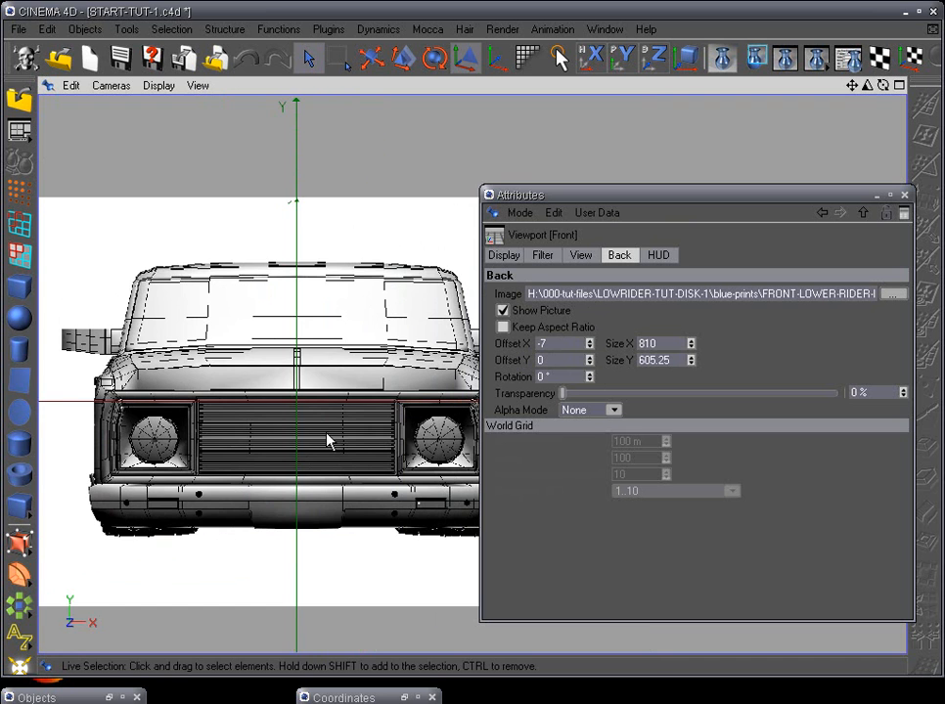
scroll(332, 472, "up", 1)
scroll(348, 463, "up", 1)
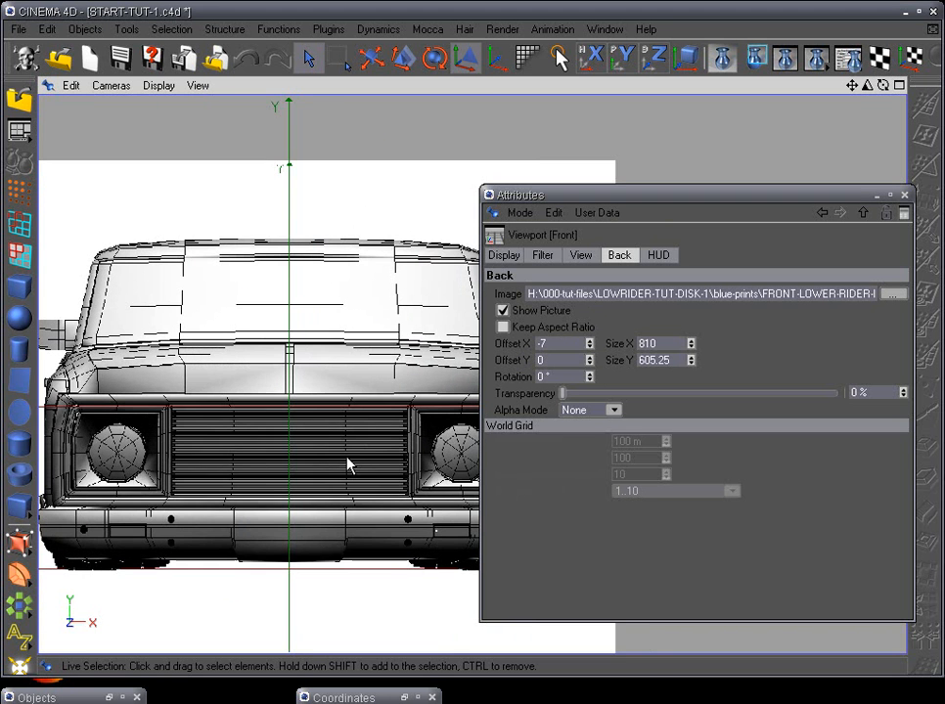
scroll(394, 436, "up", 1)
middle_click_drag(395, 436, 398, 453, "alt")
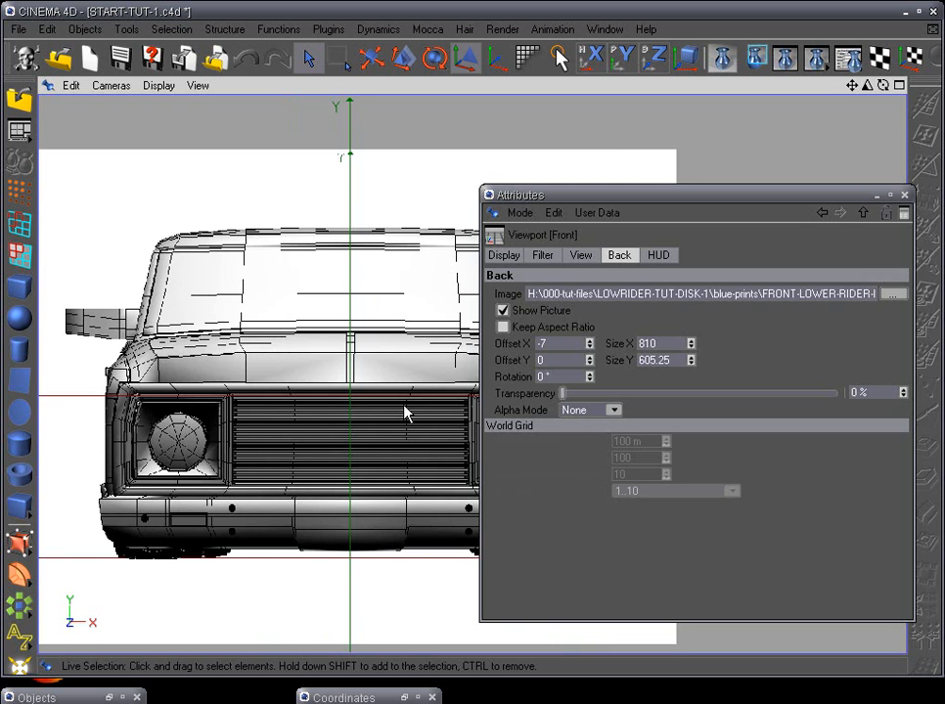
- Load RT-LOW-RIDER-NO-HYPER-WIRE from the blue-prints folder as the side (Left) view's background image, browsing the files as thumbnails
key("F3")
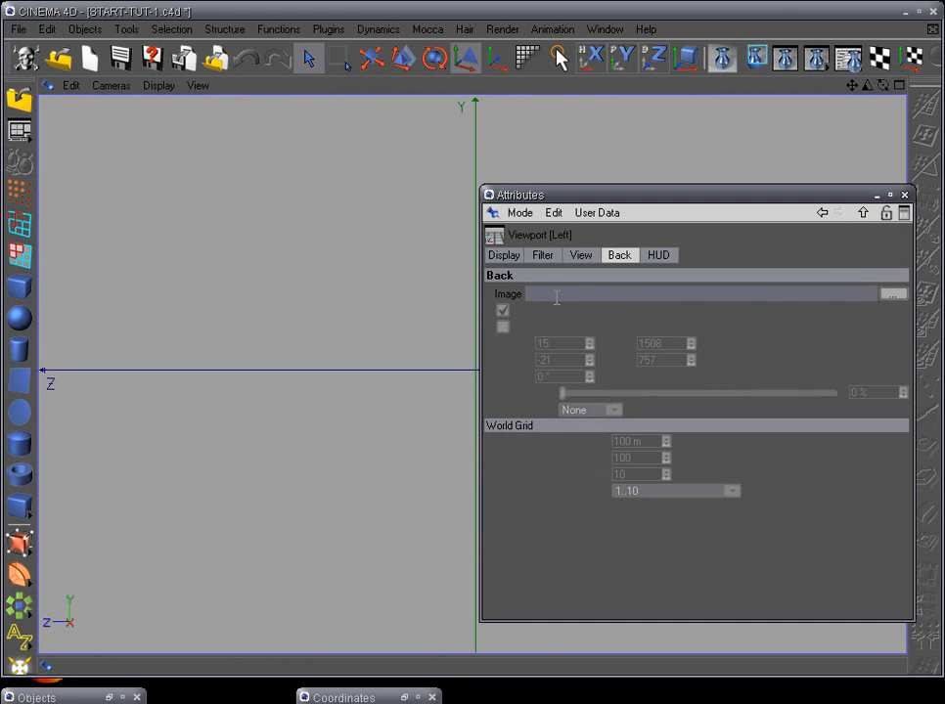
left_click(503, 310)
left_click(891, 296)
right_click(447, 295)
mouse_move(548, 298)
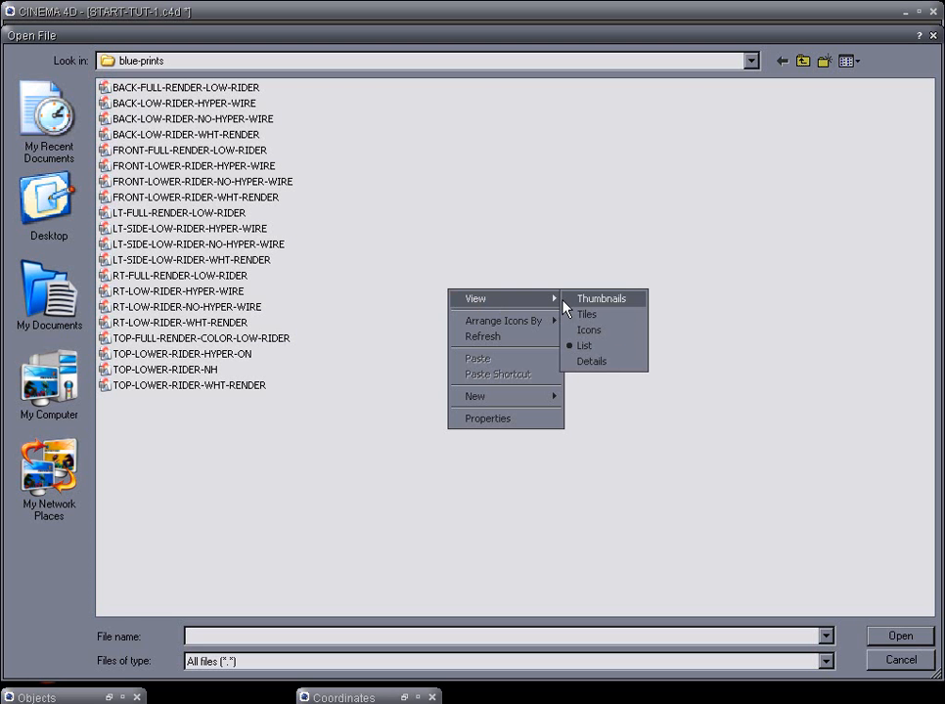
left_click(592, 298)
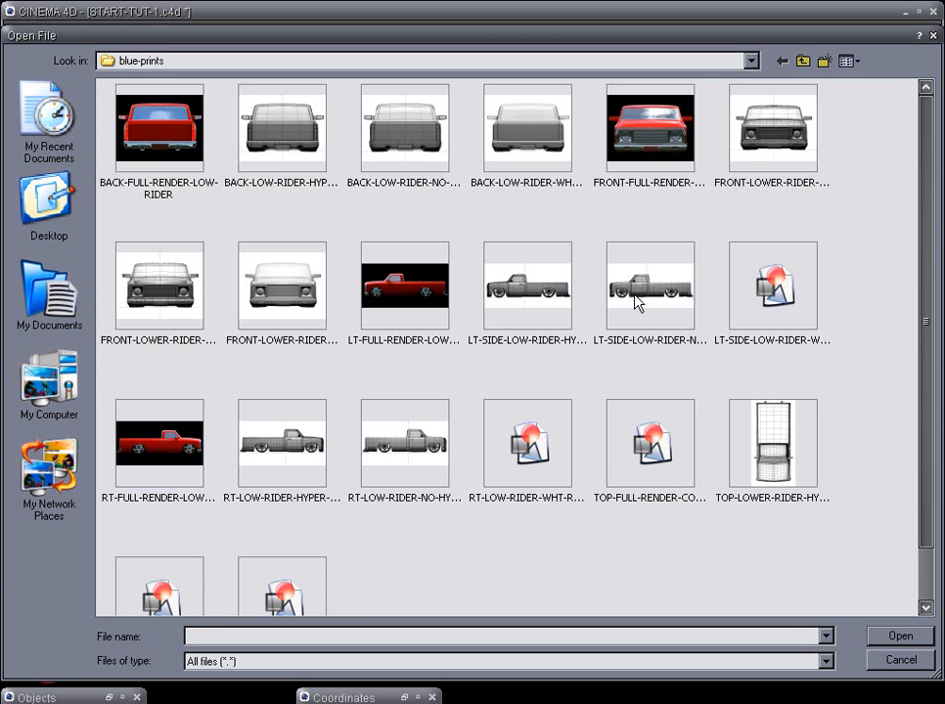
left_click(409, 450)
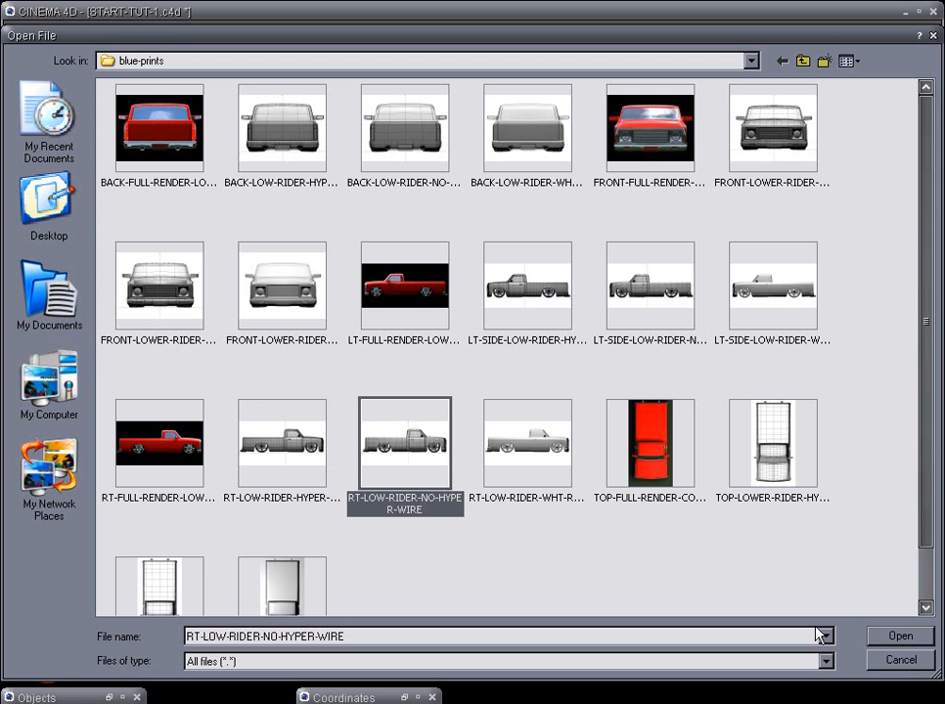
left_click(908, 638)
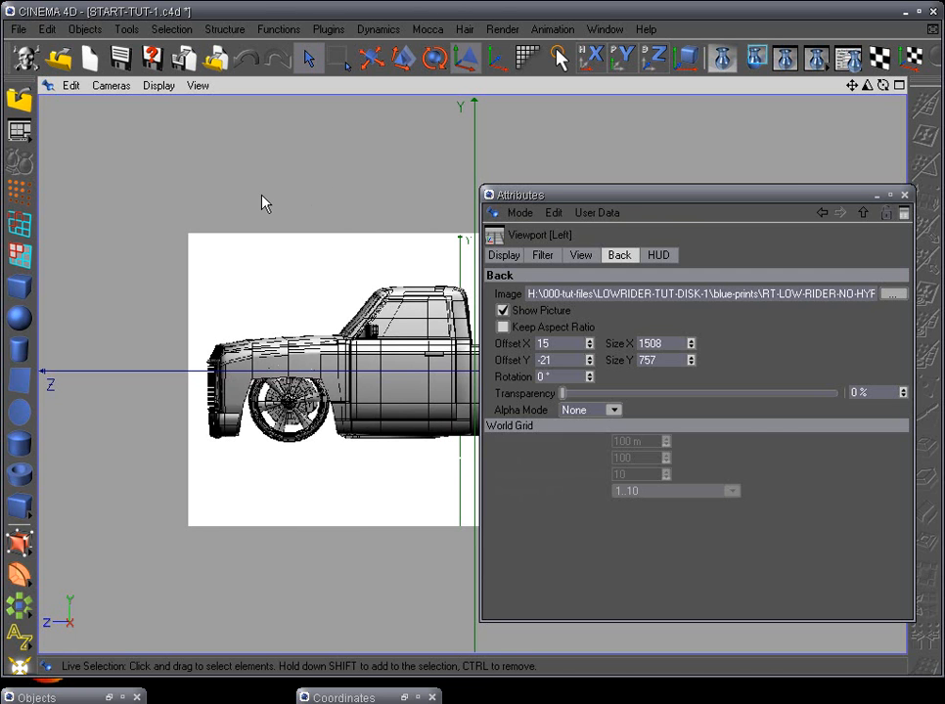
- Load TOP-LOWER-RIDER-NH from the blue-prints folder as the Top view's background image
key("F2")
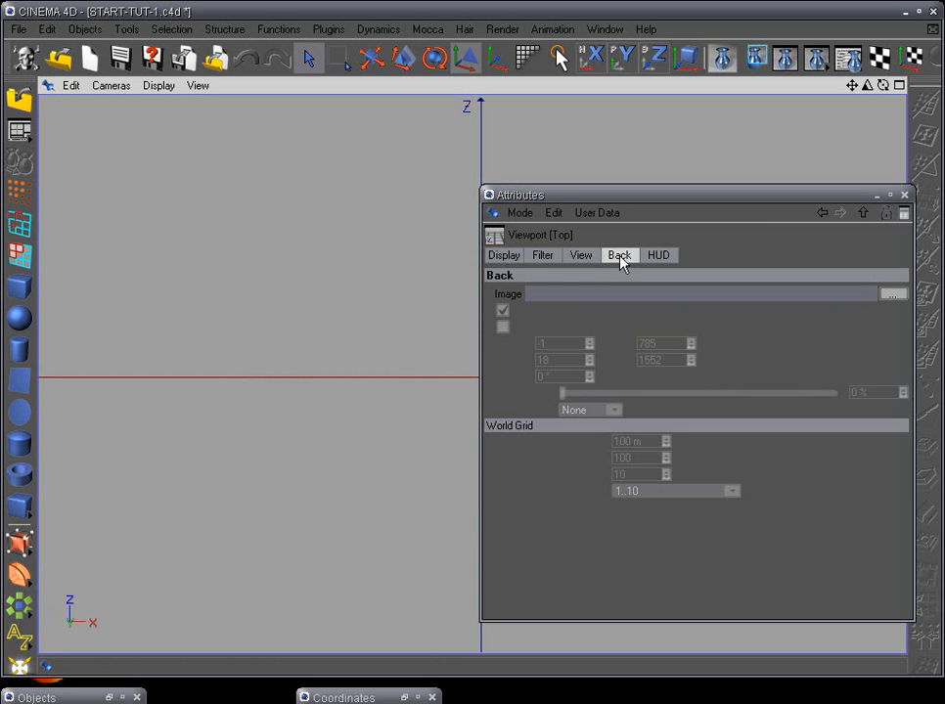
left_click(892, 295)
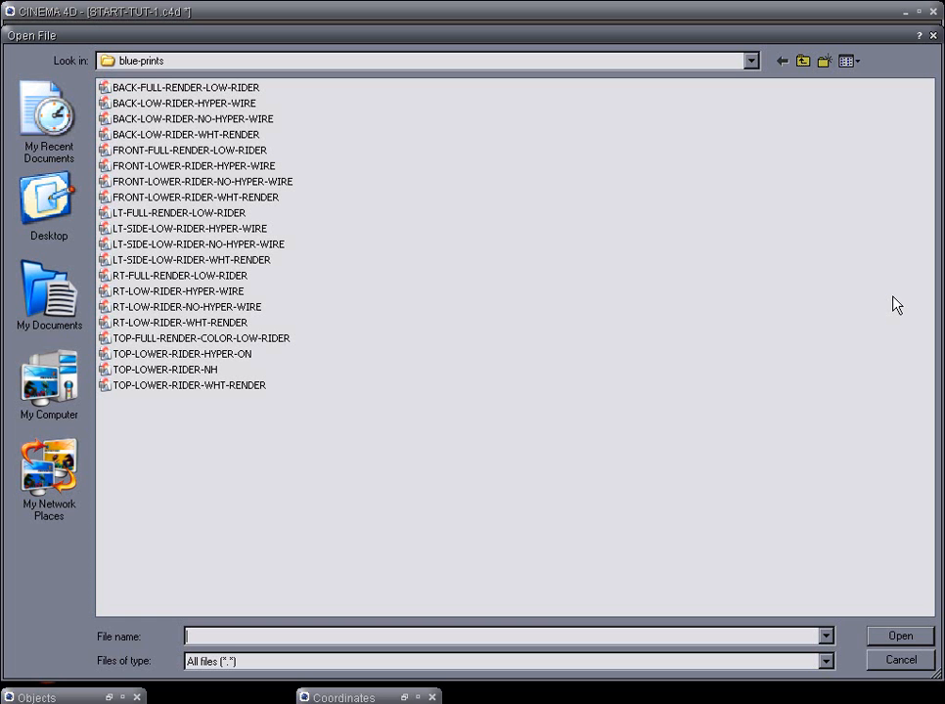
right_click(391, 281)
mouse_move(434, 286)
left_click(513, 281)
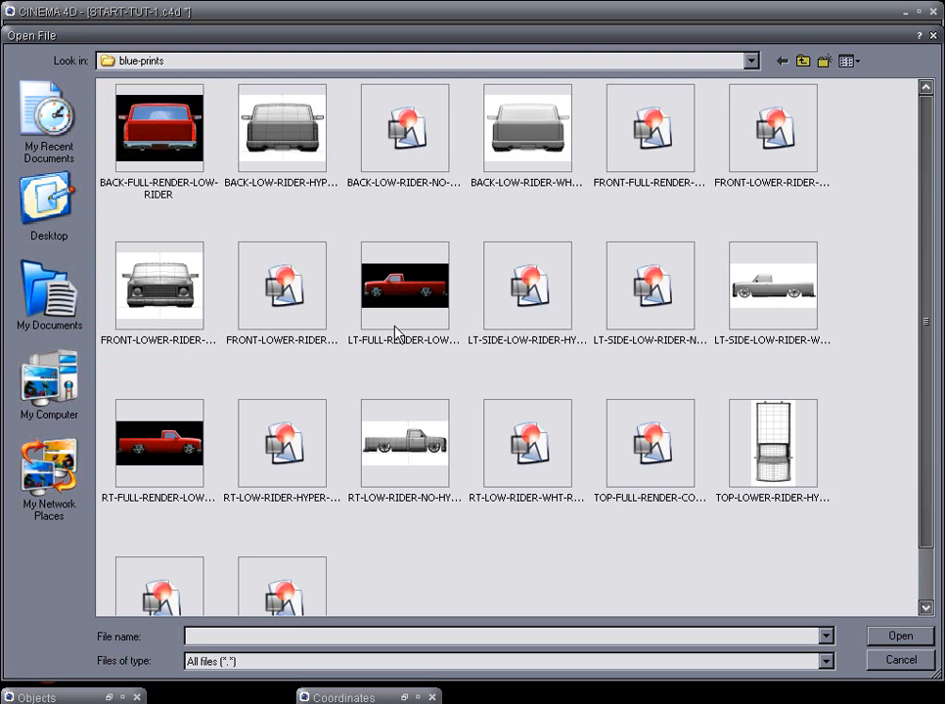
left_click(164, 541)
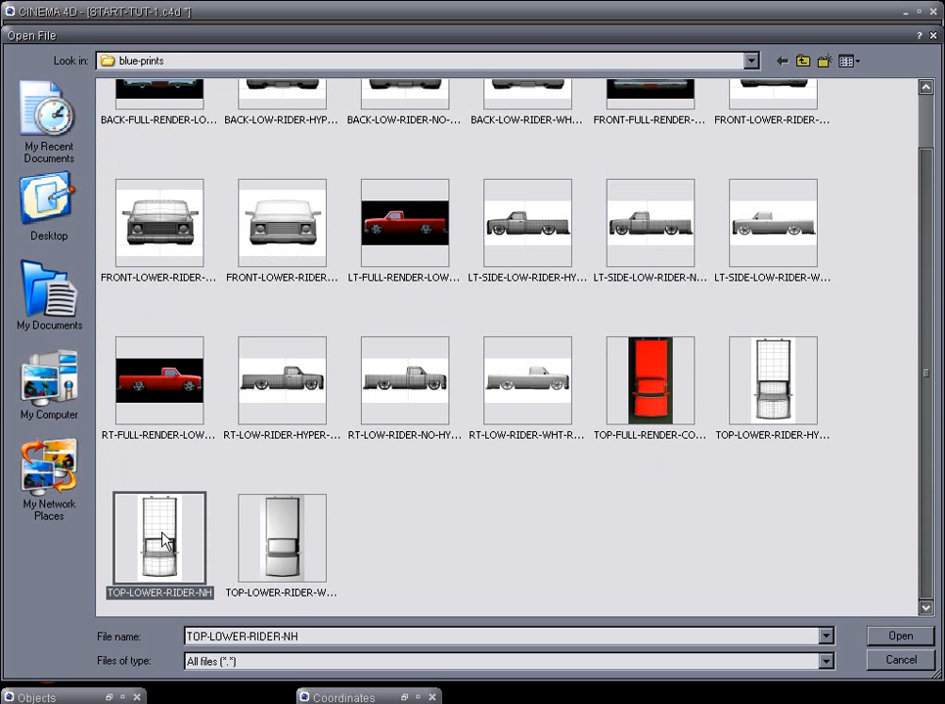
left_click(890, 636)
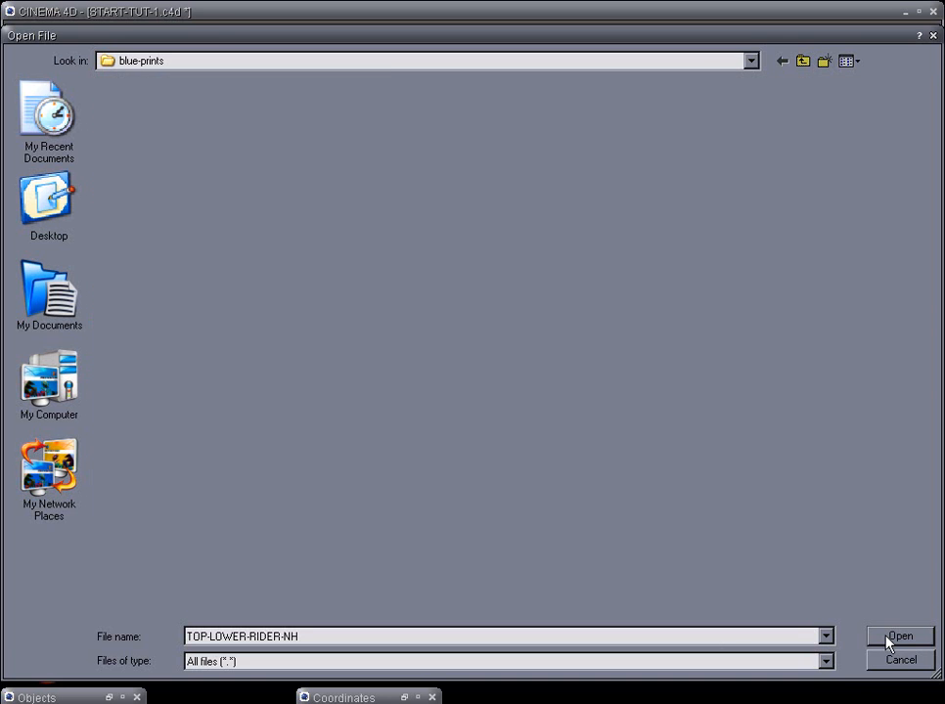
scroll(395, 455, "up", 4)
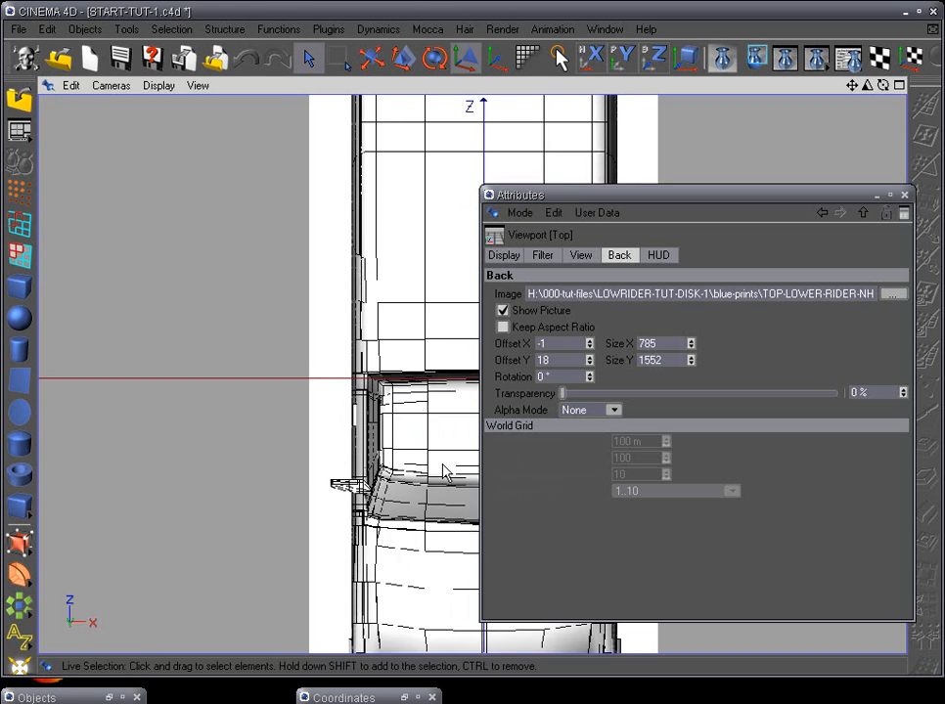